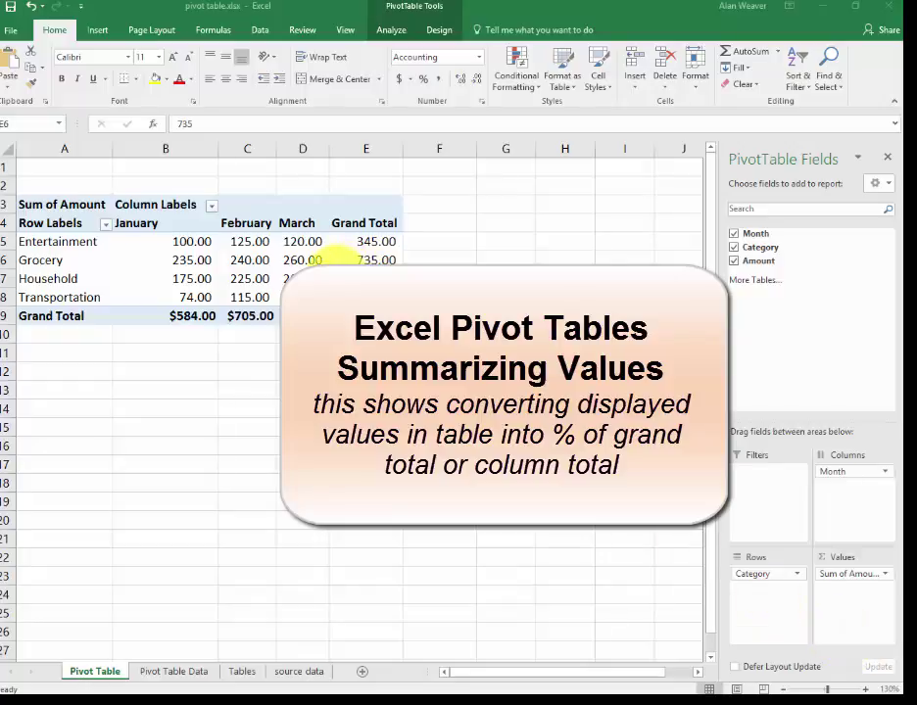
Check the pivot amounts: March Household, and Grocery's 235.00, 260.00 and 735.00 total.
left_click(280, 273)
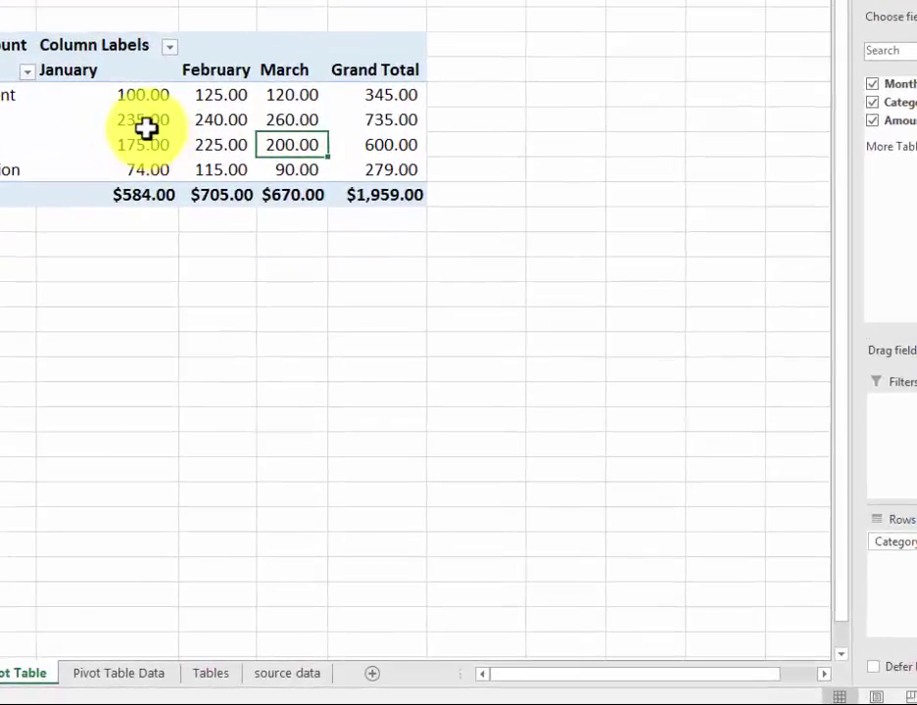
left_click(168, 195)
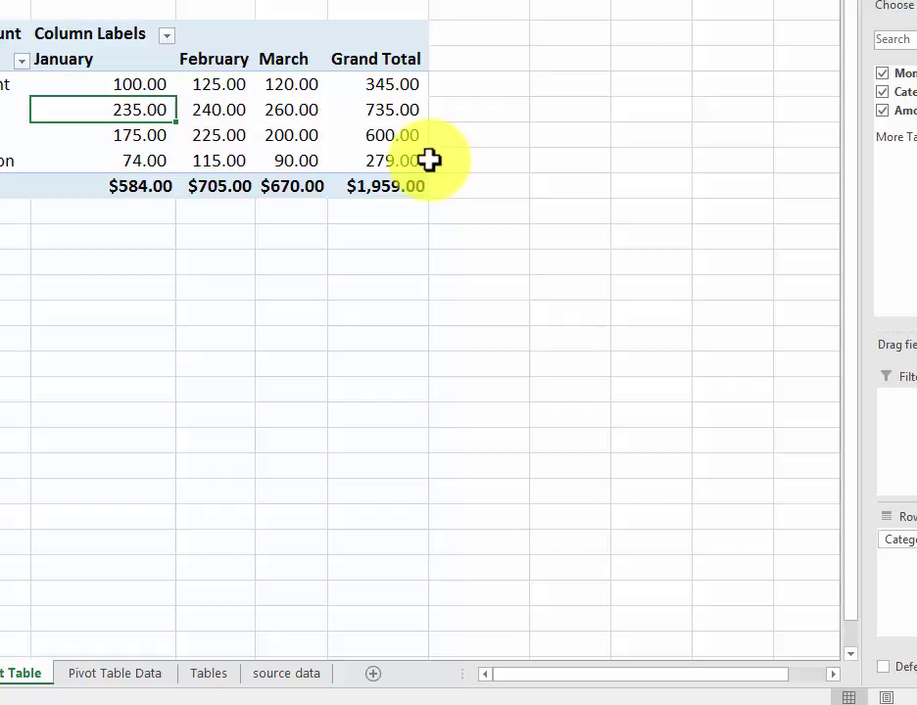
mouse_move(428, 161)
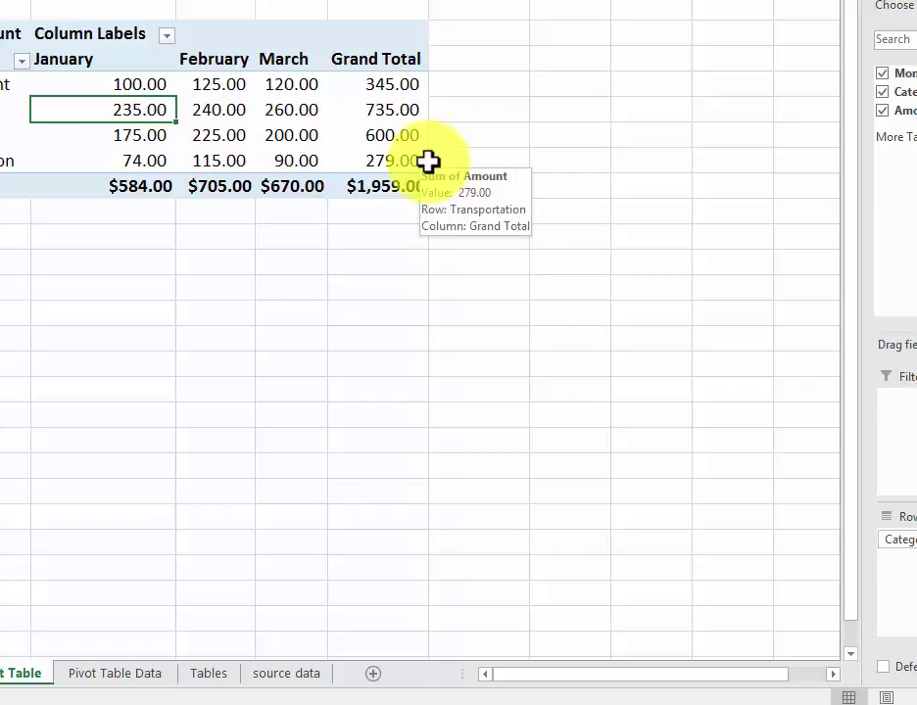
left_click(286, 115)
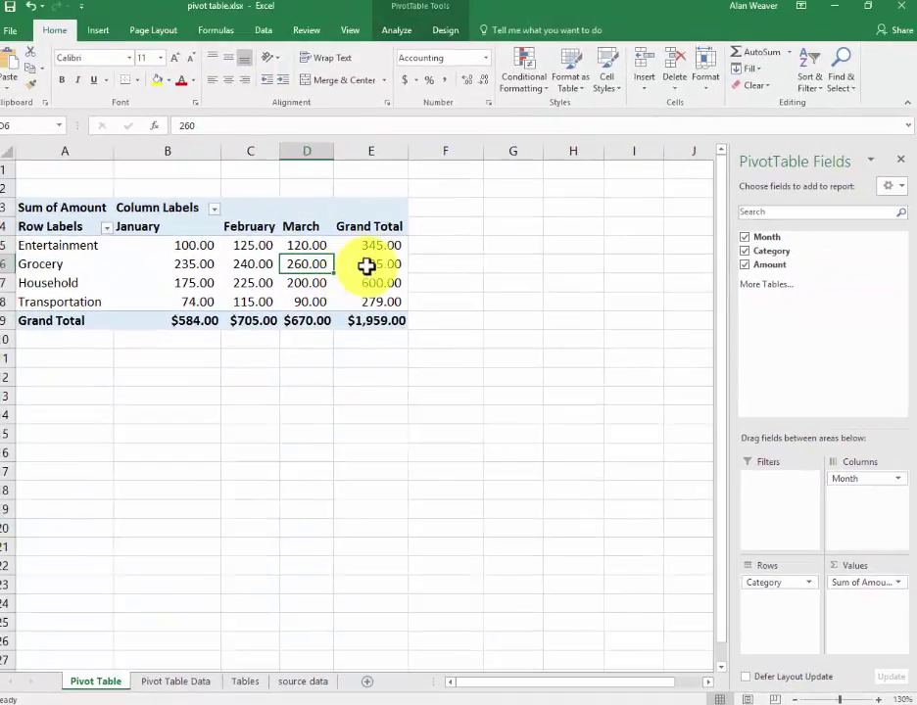
left_click(384, 109)
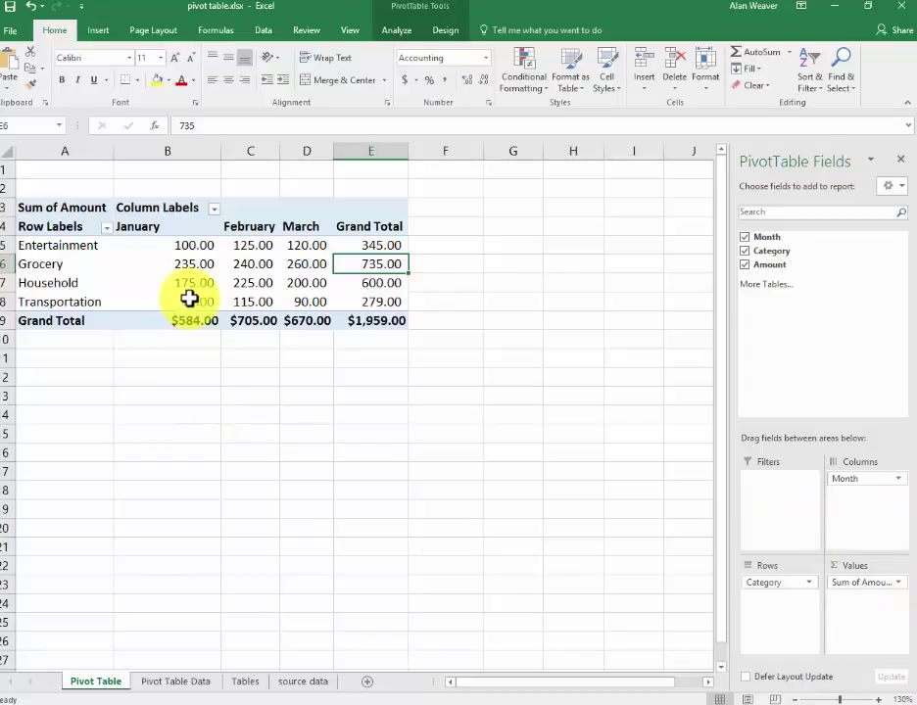
Format the Sum of Amount values as Percentage with 1 decimal place.
left_click(898, 584)
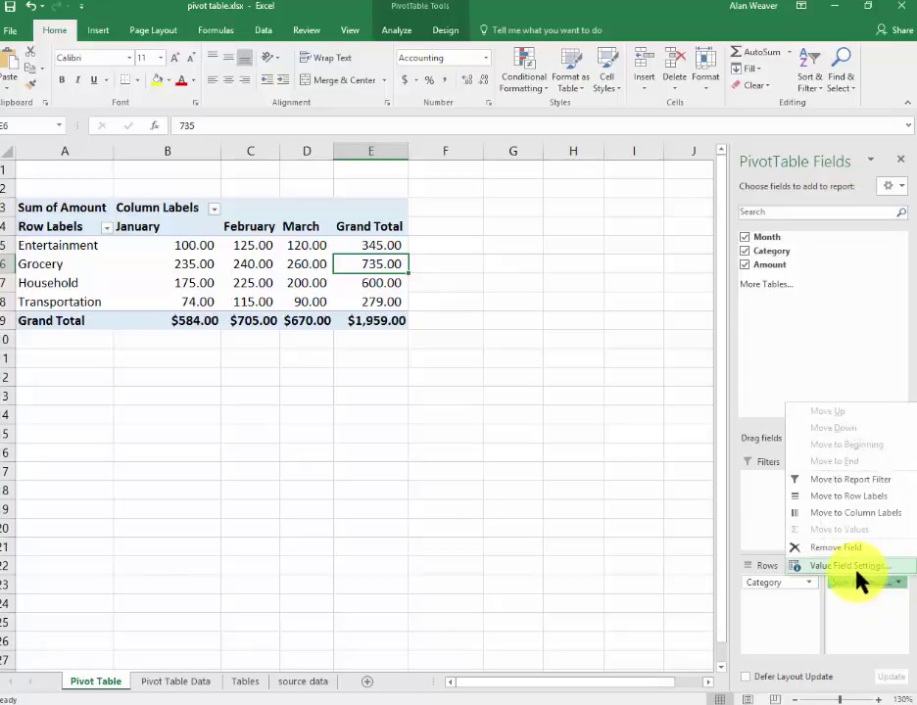
left_click(854, 568)
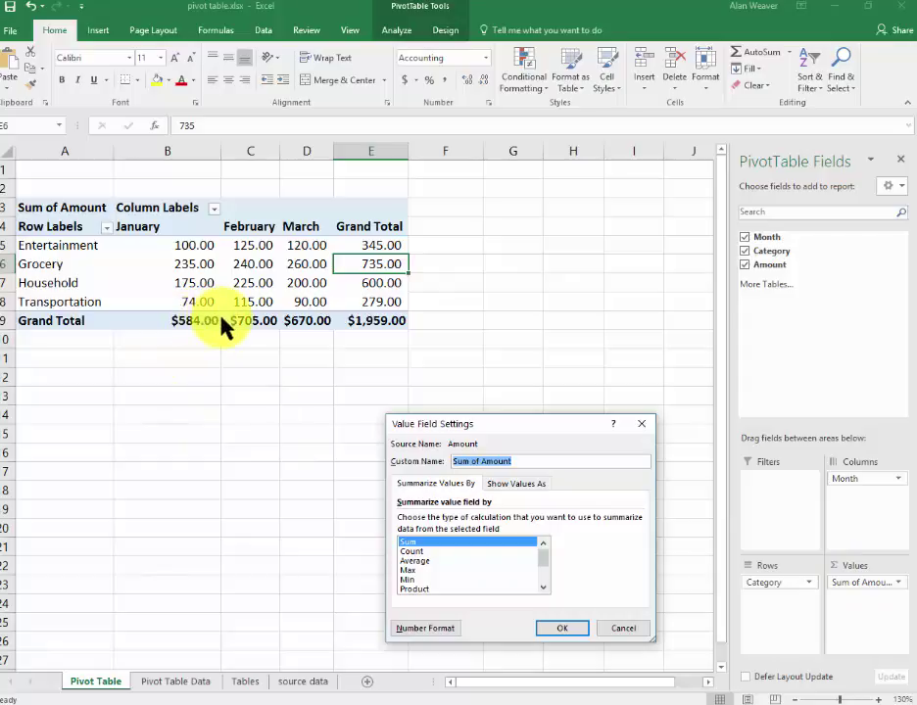
left_click(432, 630)
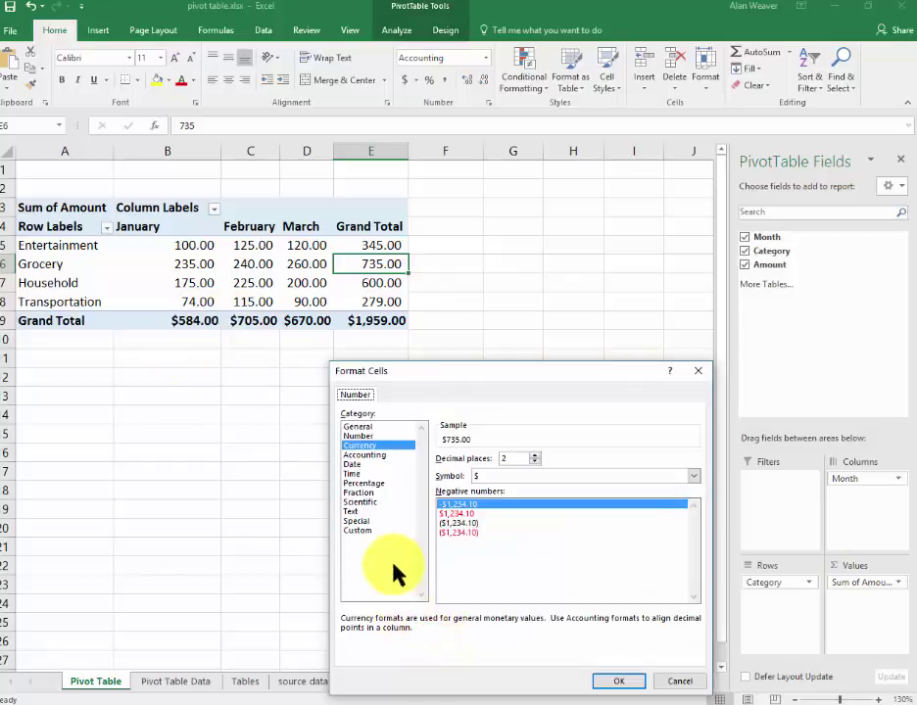
left_click(365, 483)
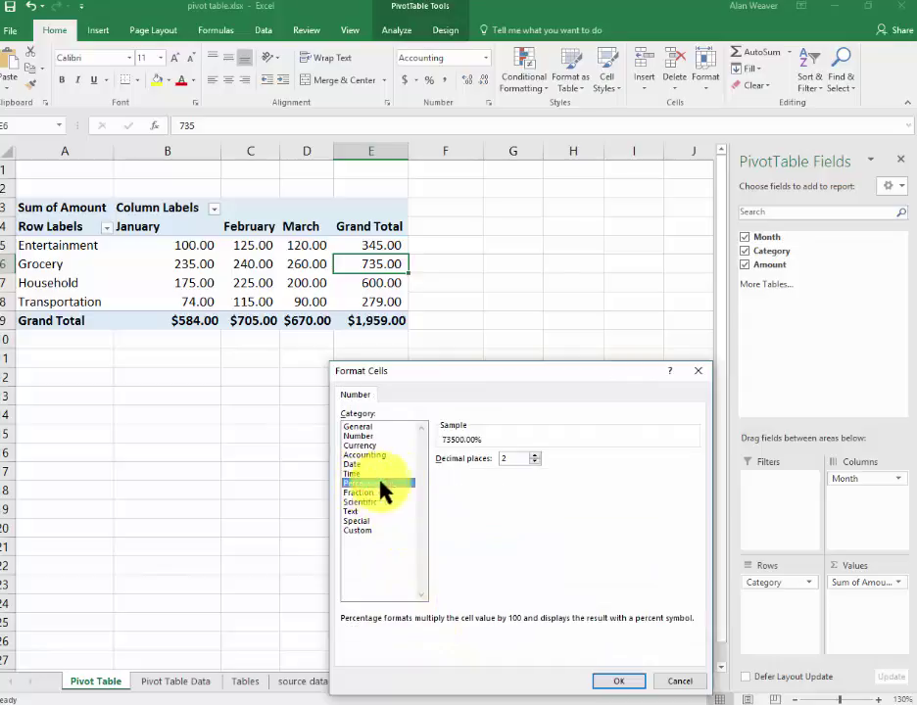
left_click(534, 462)
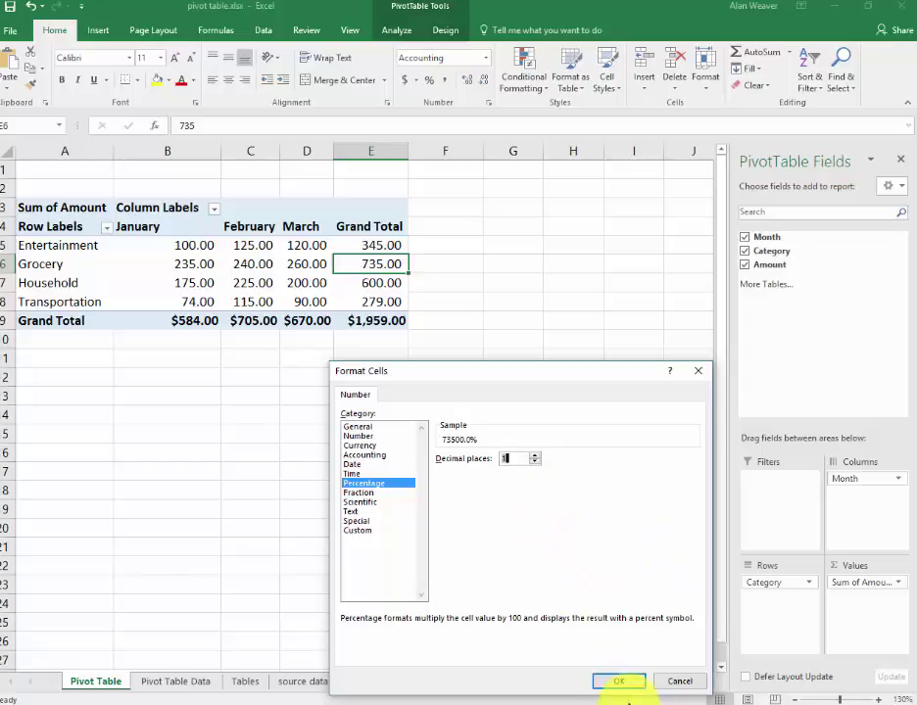
left_click(620, 683)
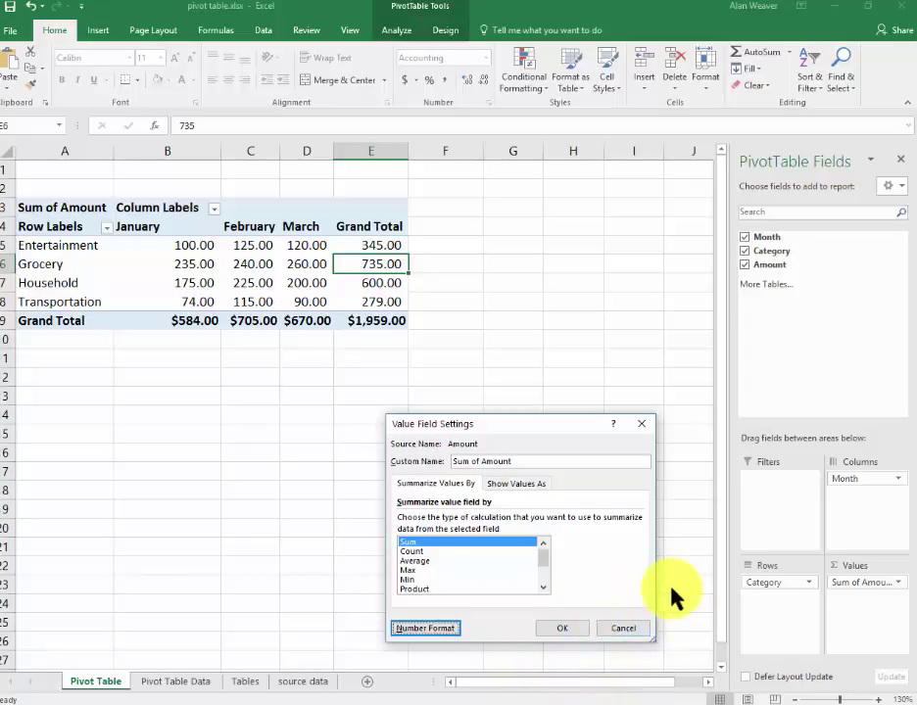
Set Sum of Amount's Show Values As to % of Column Total.
left_click(512, 483)
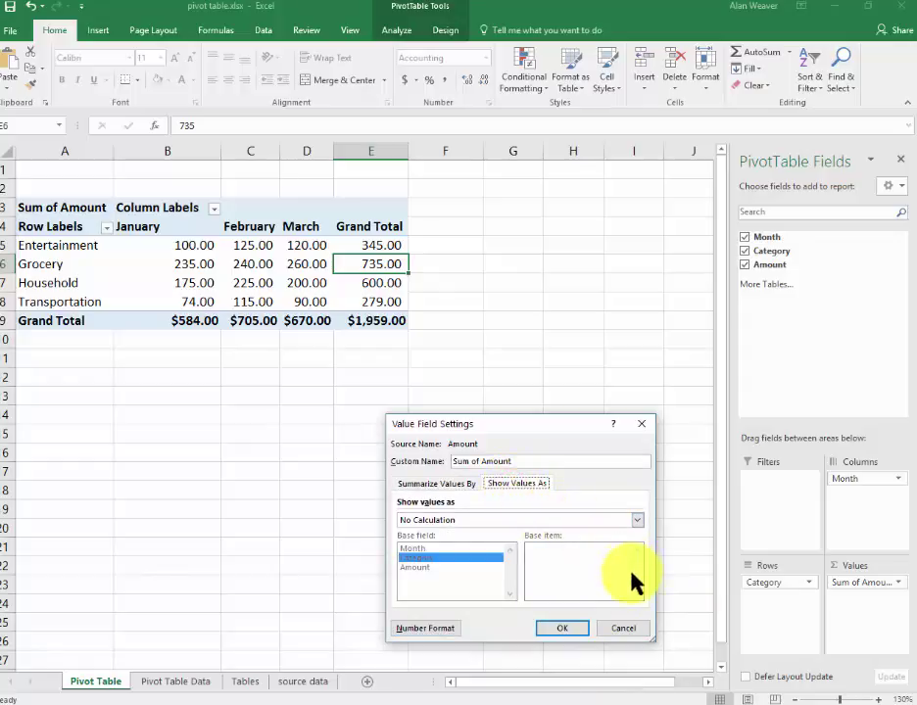
left_click(635, 519)
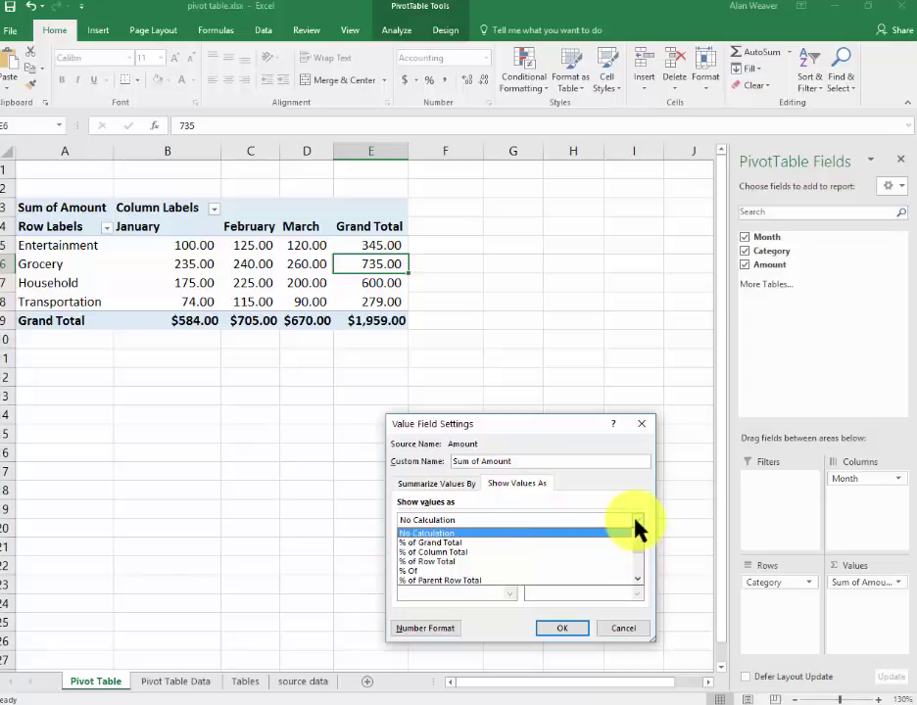
left_click(471, 552)
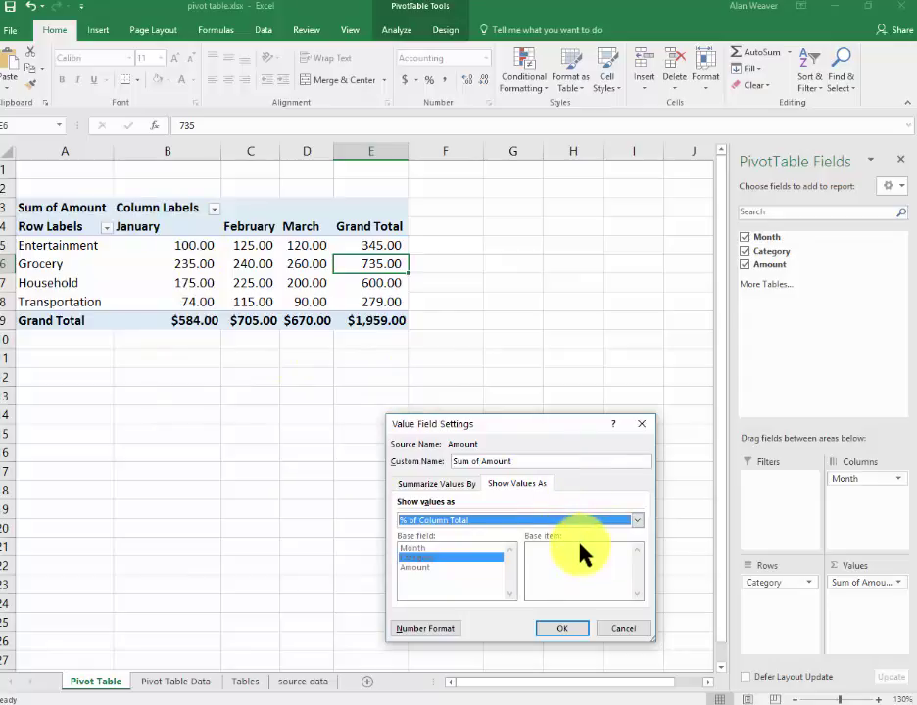
left_click(565, 631)
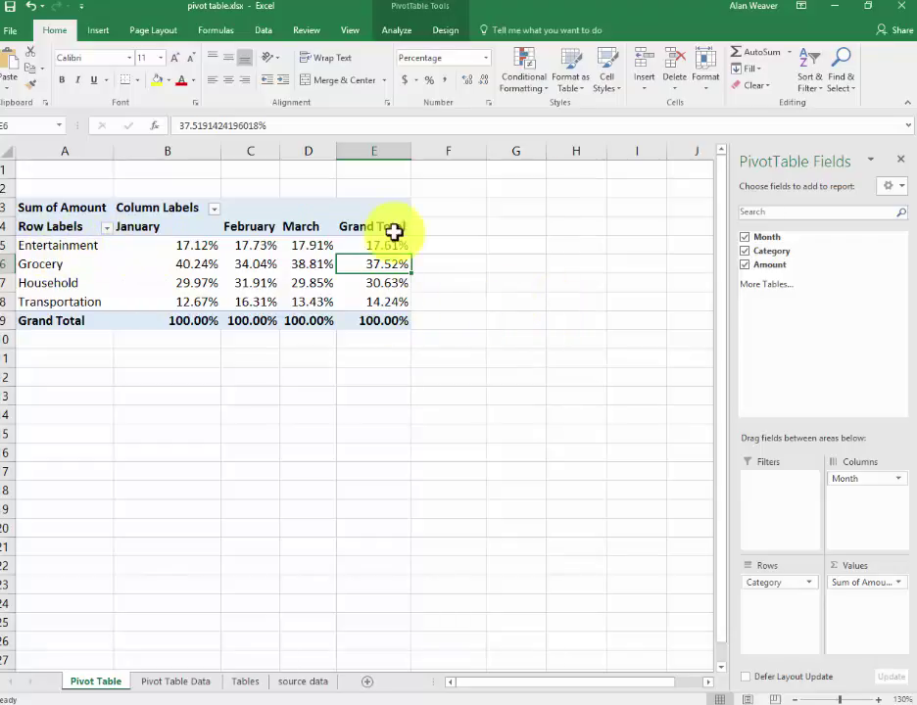
Switch Sum of Amount to % of Grand Total and rename the field '% of Grand Total'.
left_click(895, 586)
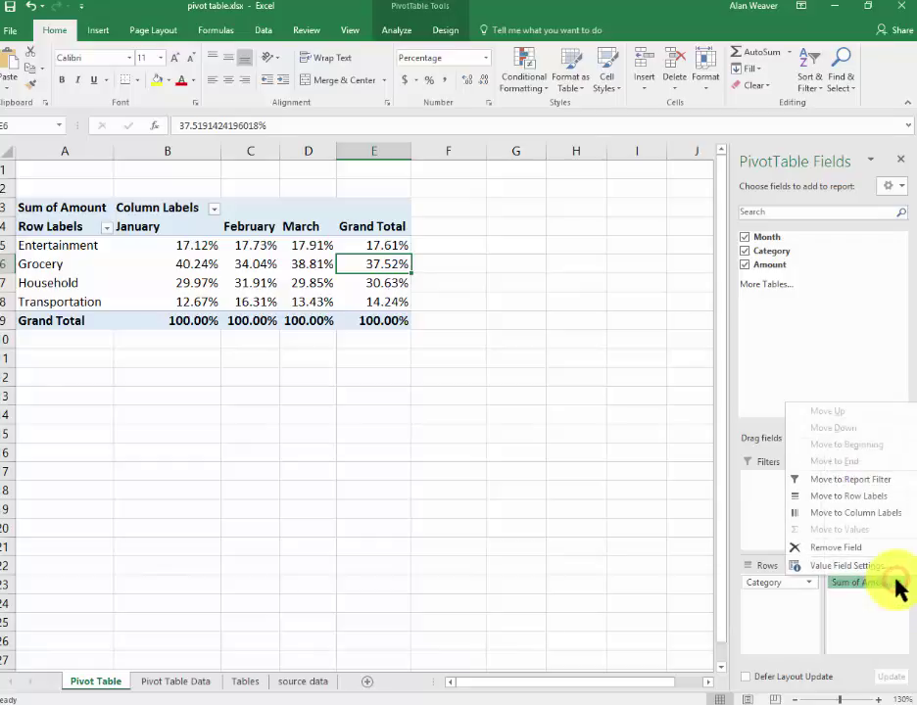
left_click(850, 566)
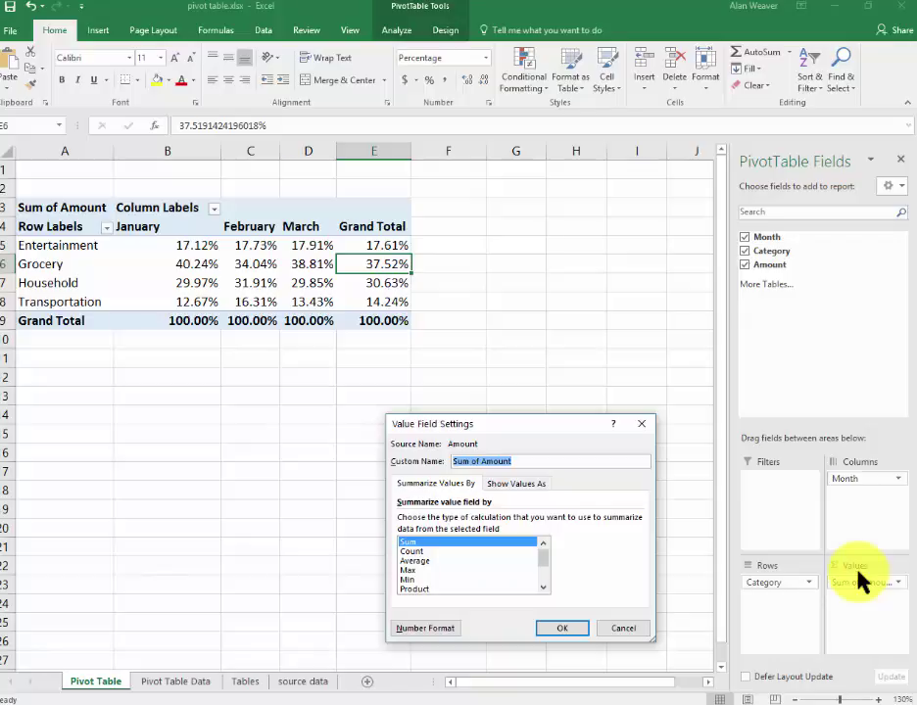
left_click(516, 485)
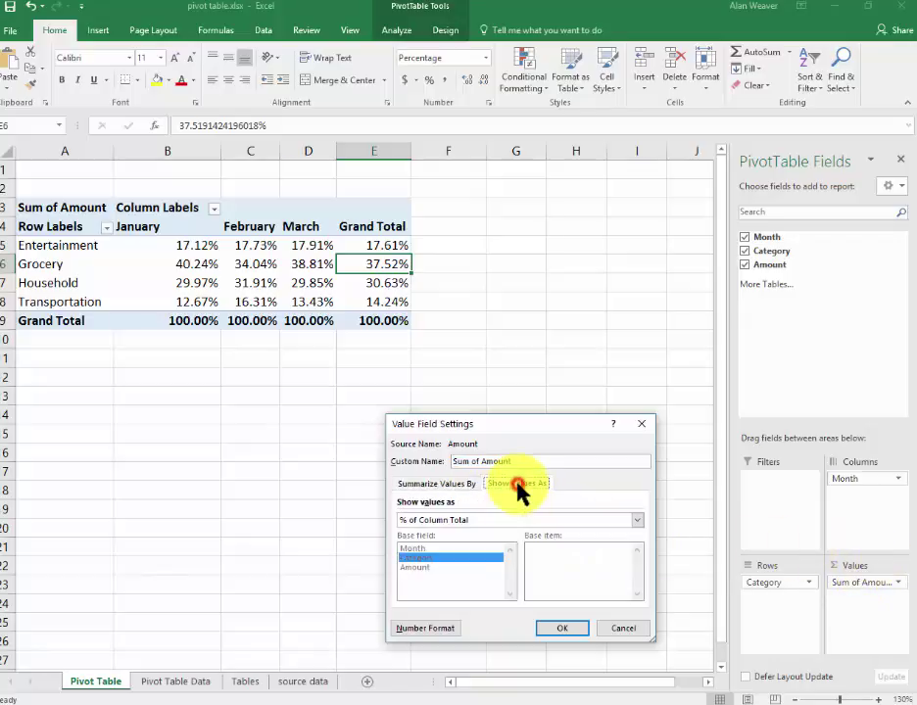
left_click(637, 521)
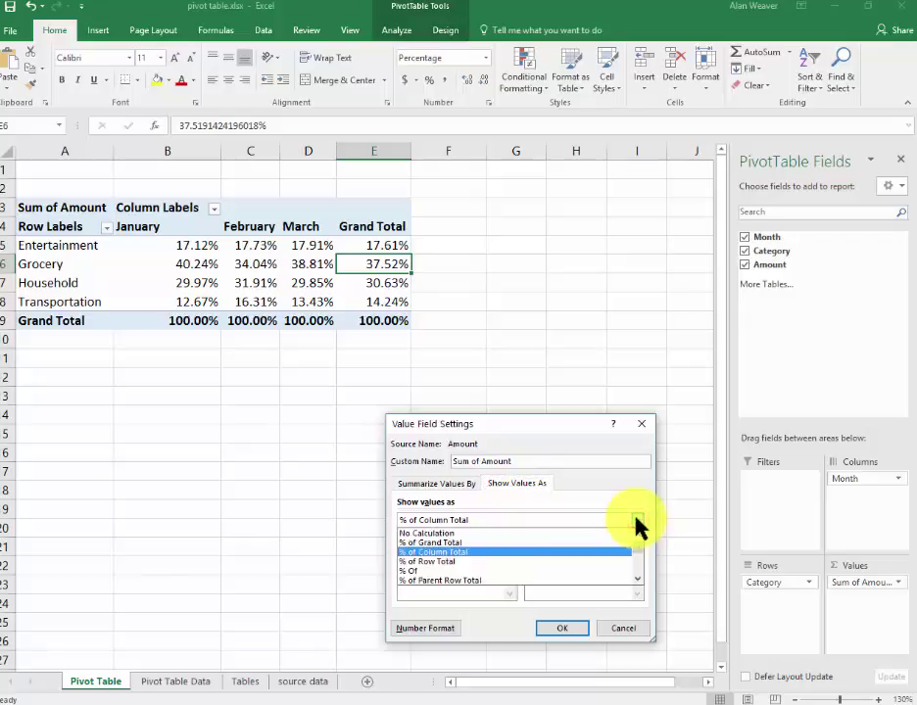
left_click(469, 542)
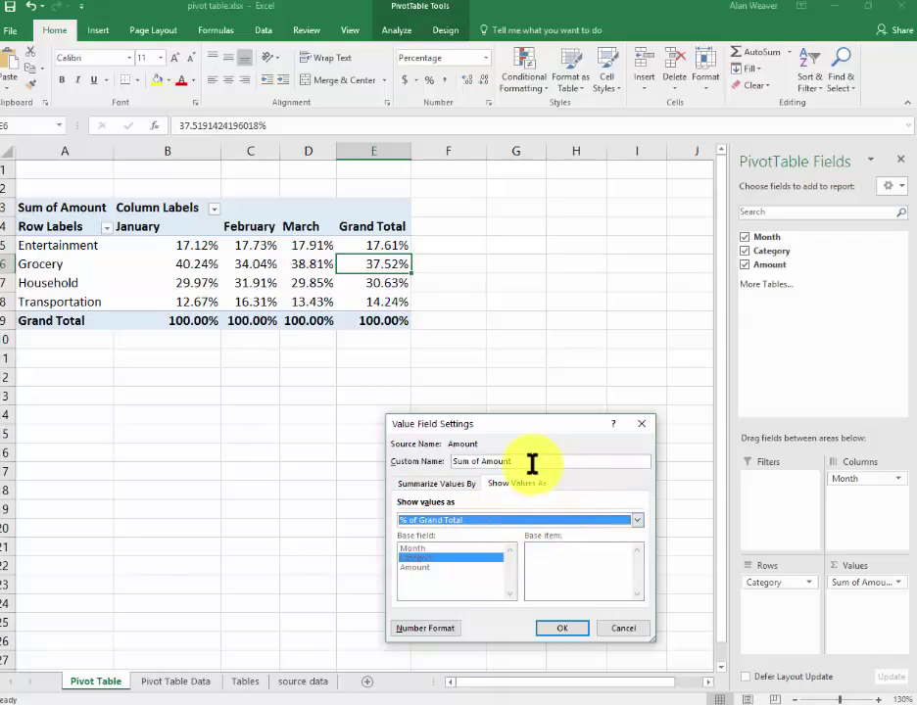
left_click_drag(532, 465, 331, 463)
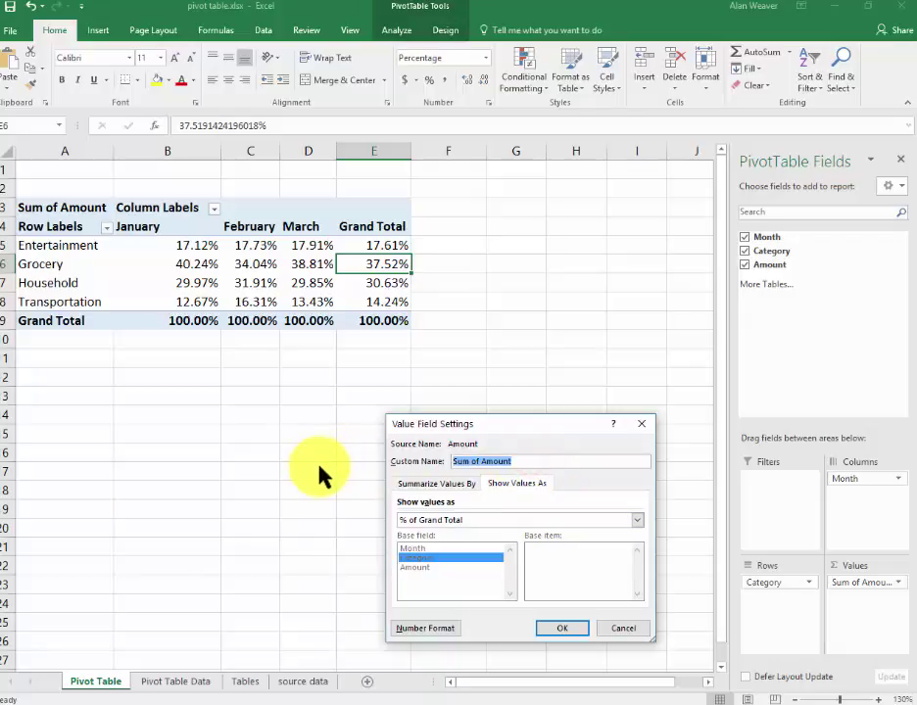
type("% of Grand Total")
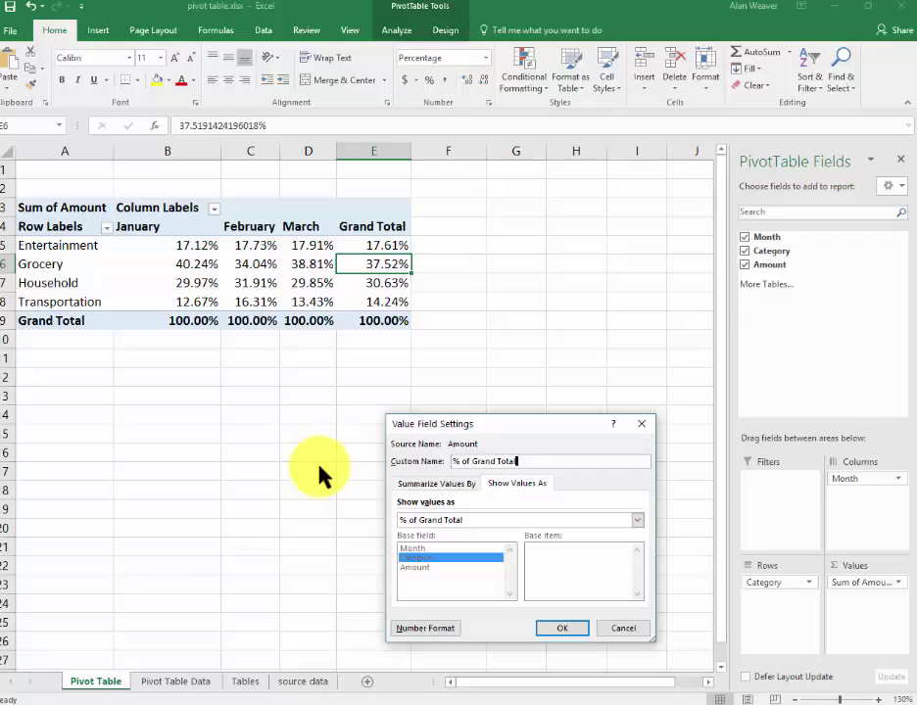
left_click(560, 630)
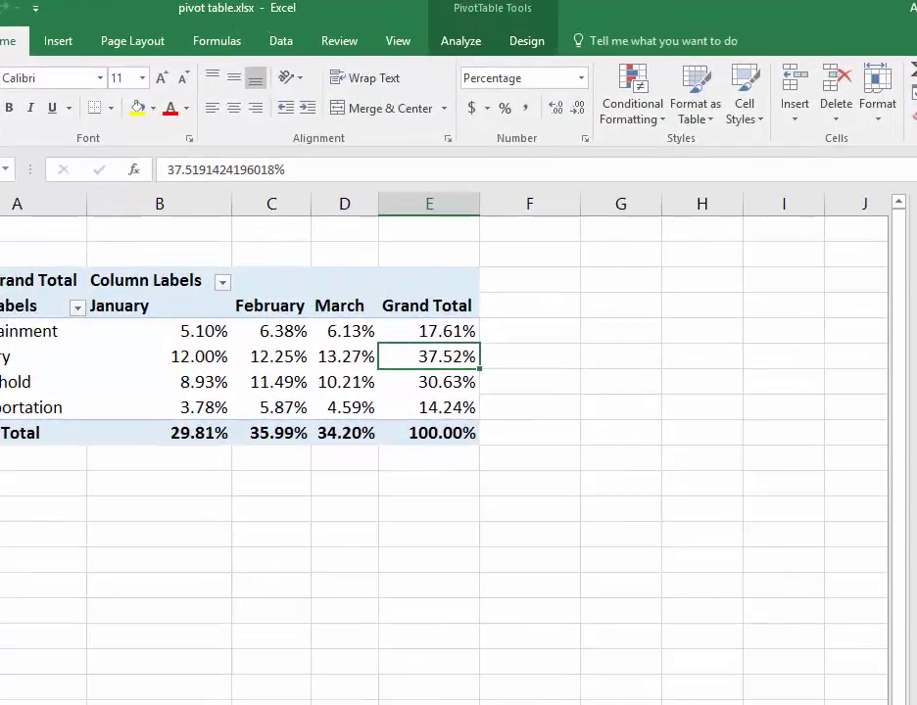
On the Tables sheet, change the first Transportation amount in C3 to 500.
left_click(255, 684)
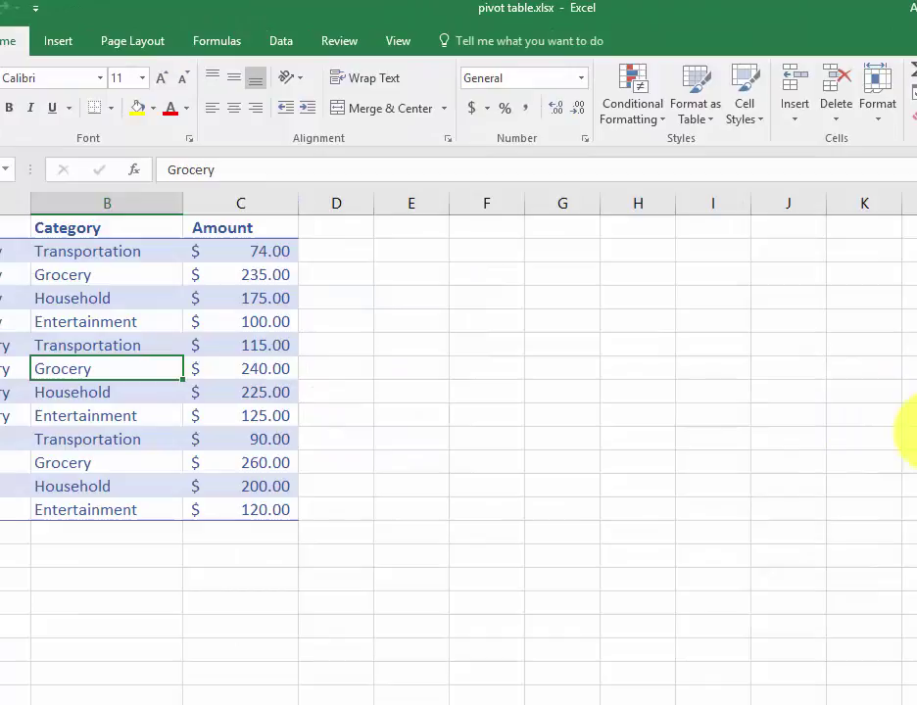
left_click(252, 251)
type("500")
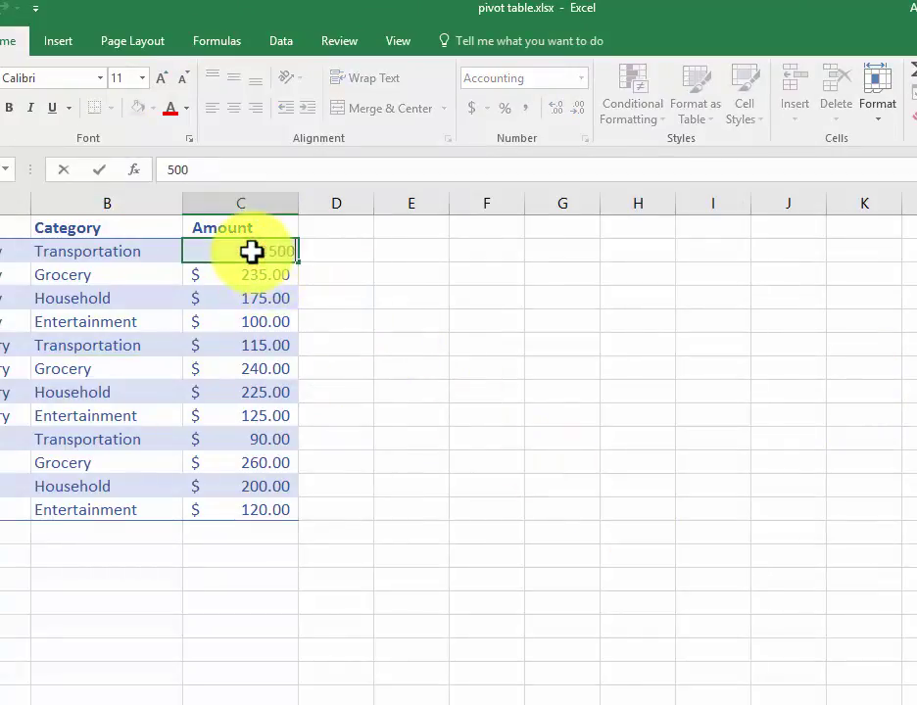
key("Return")
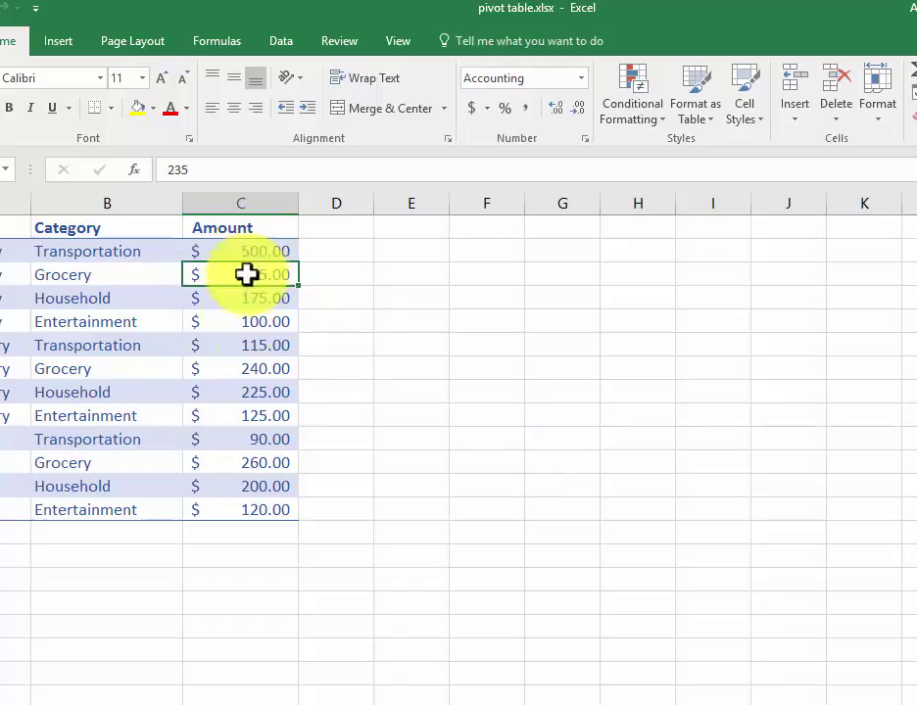
Refresh All on the Pivot Table sheet so the pivot reflects the new amount.
key("ctrl+Page_Up")
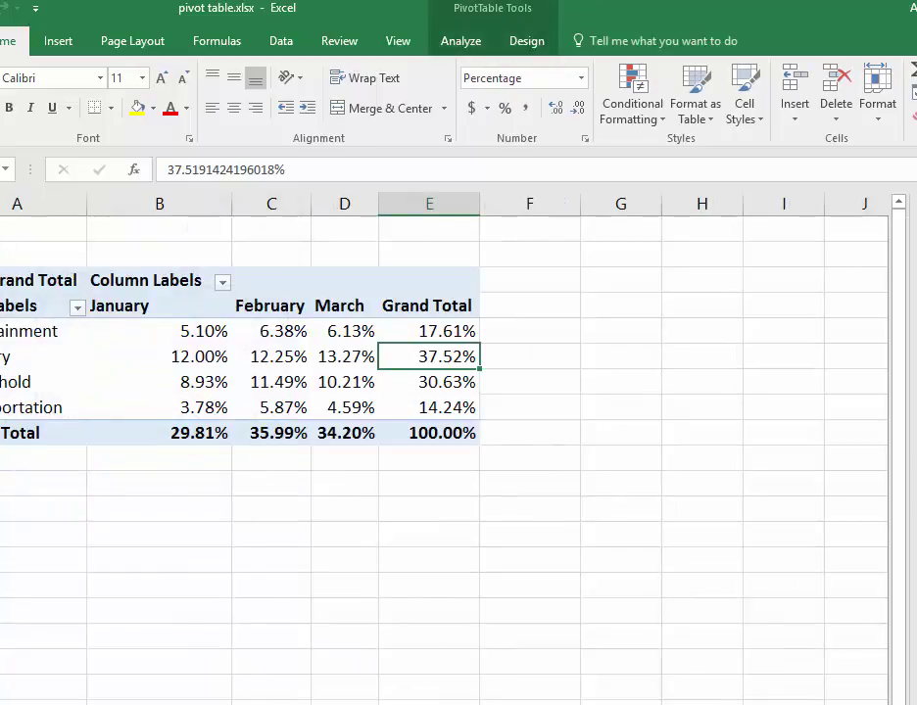
left_click(278, 359)
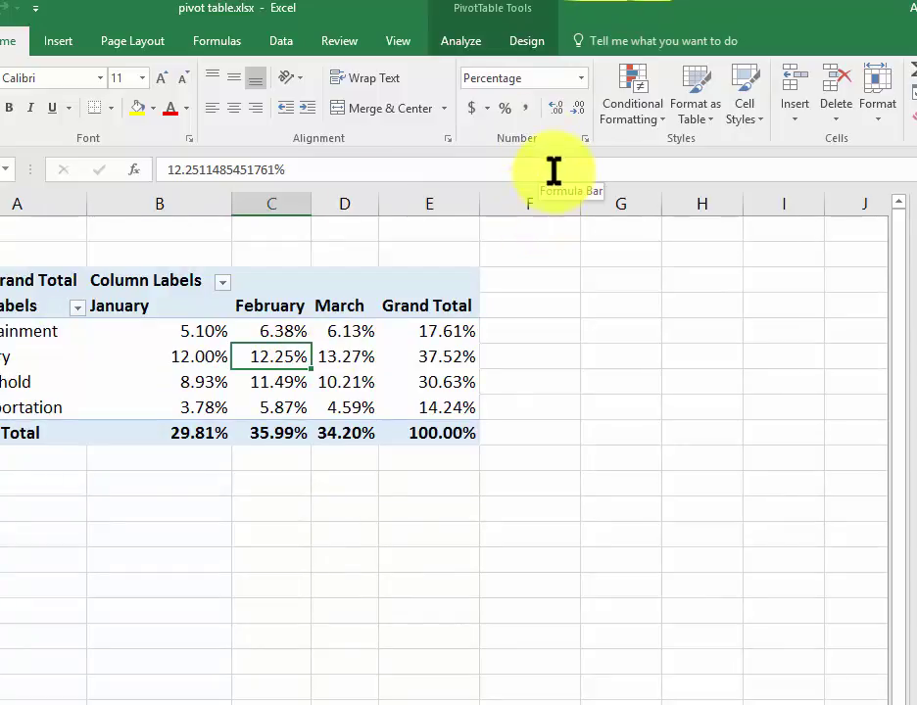
left_click(528, 39)
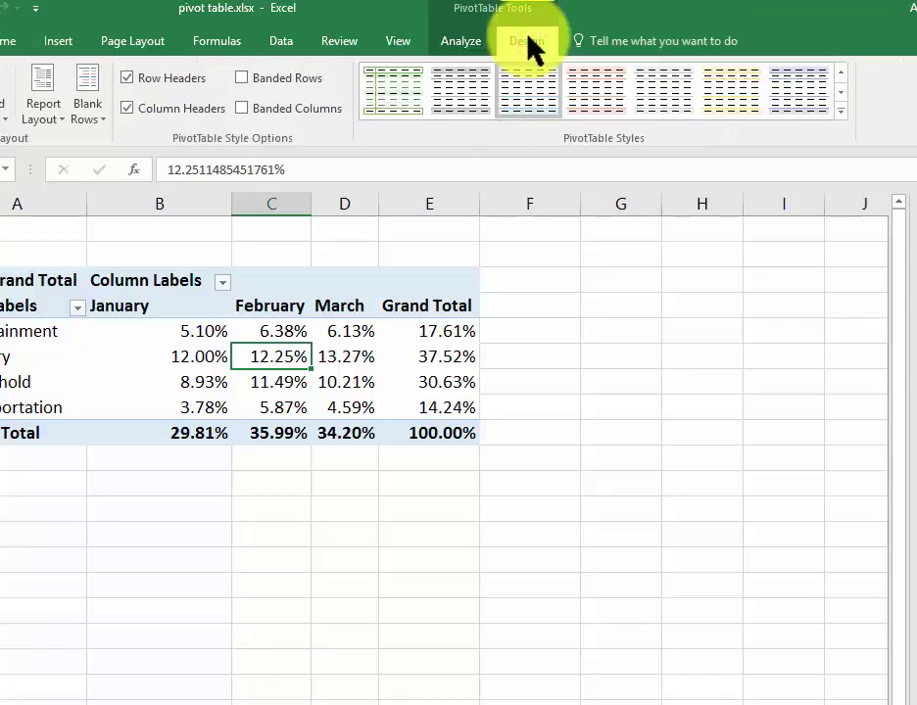
left_click(476, 43)
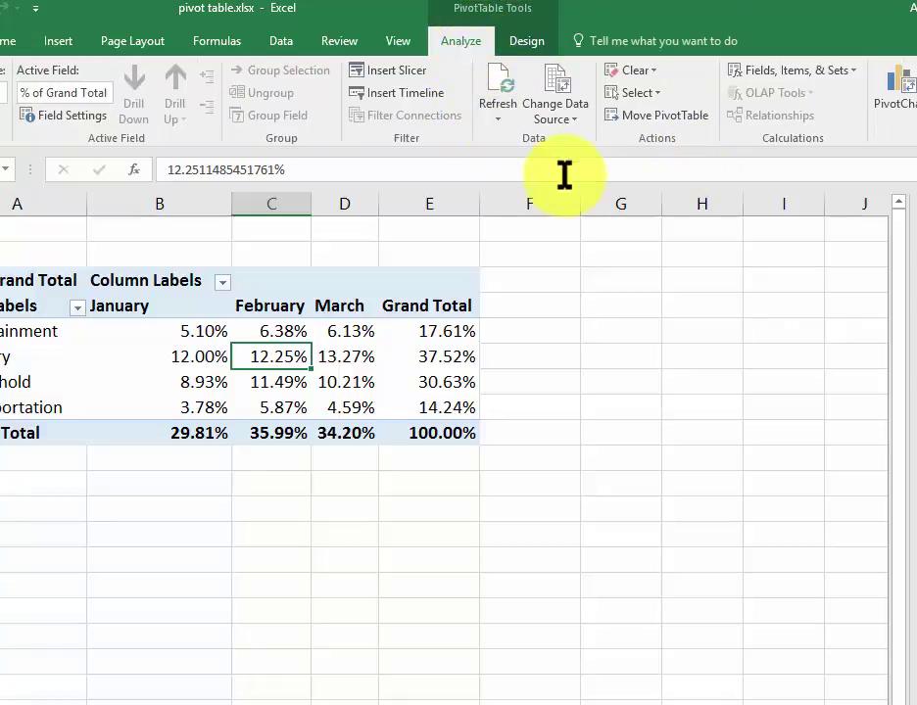
left_click(494, 83)
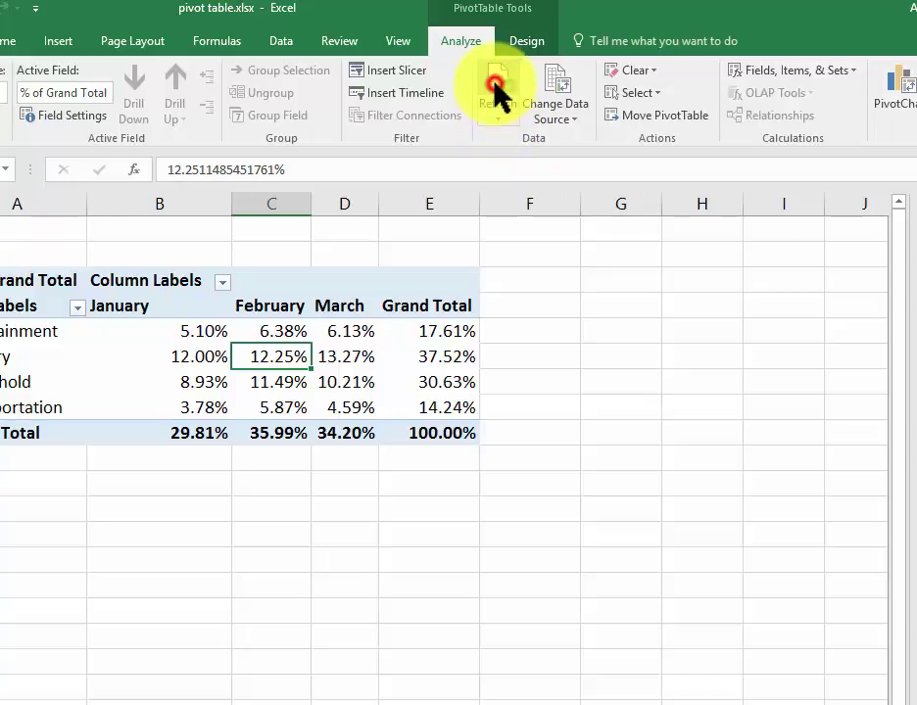
left_click(501, 114)
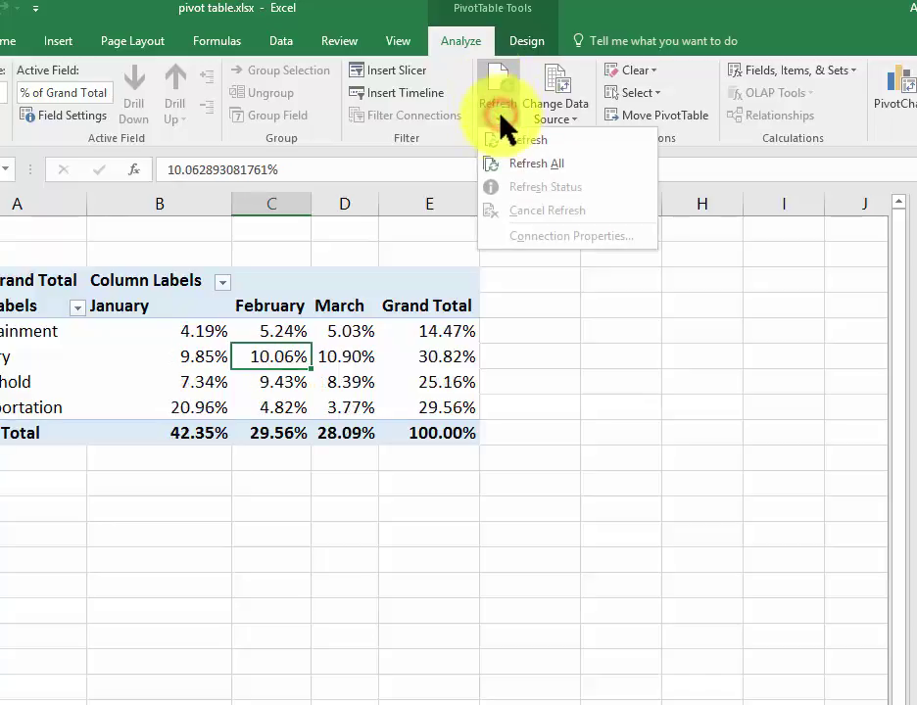
left_click(519, 164)
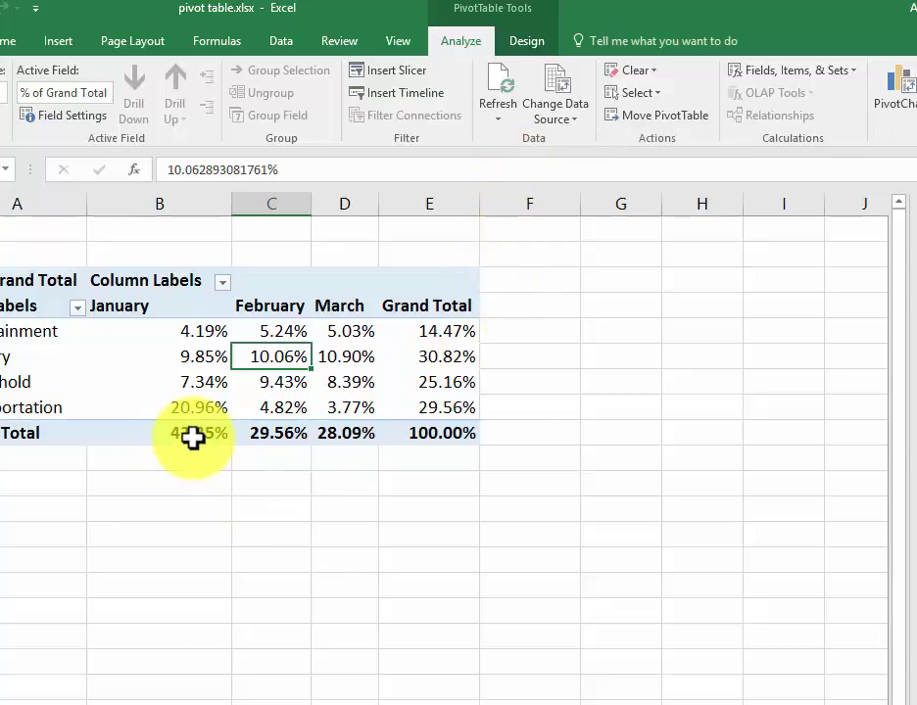
mouse_move(193, 437)
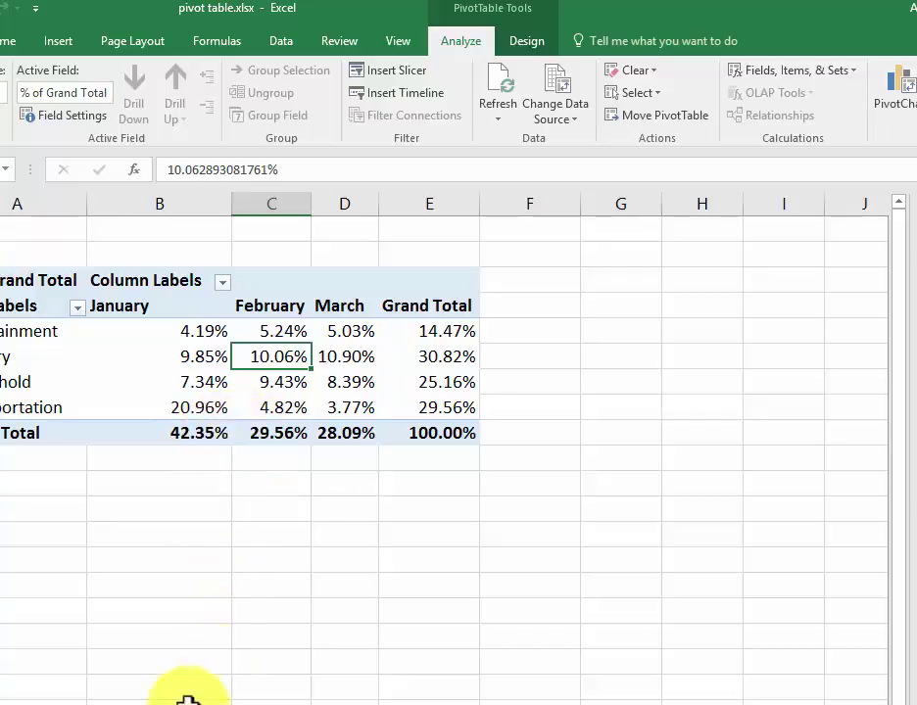
On the Tables sheet, change the Transportation amount in C3 from 500 to 35.
key("ctrl+Page_Down")
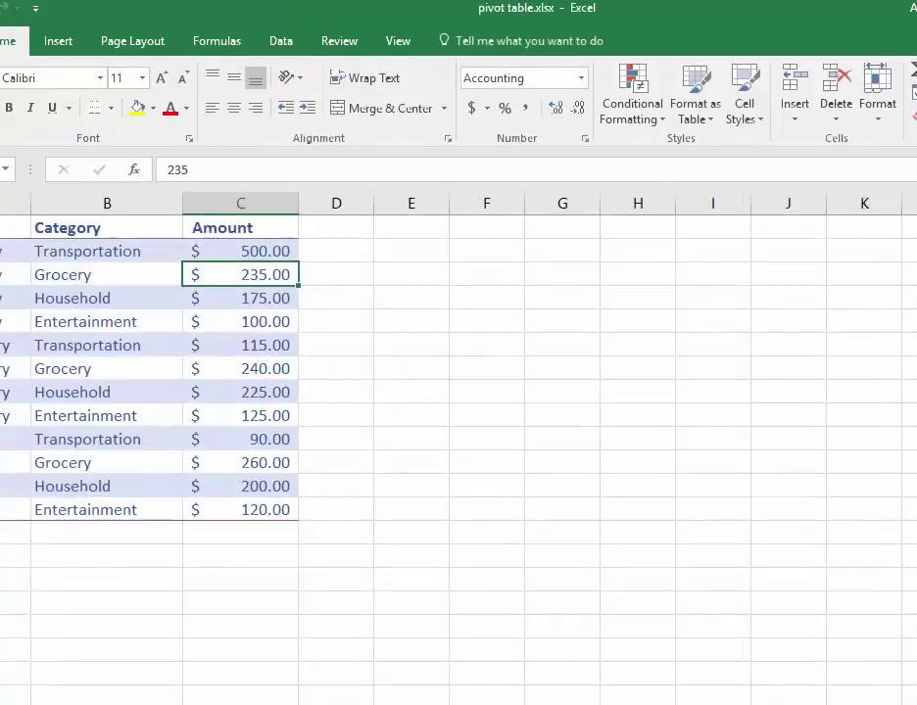
left_click(267, 252)
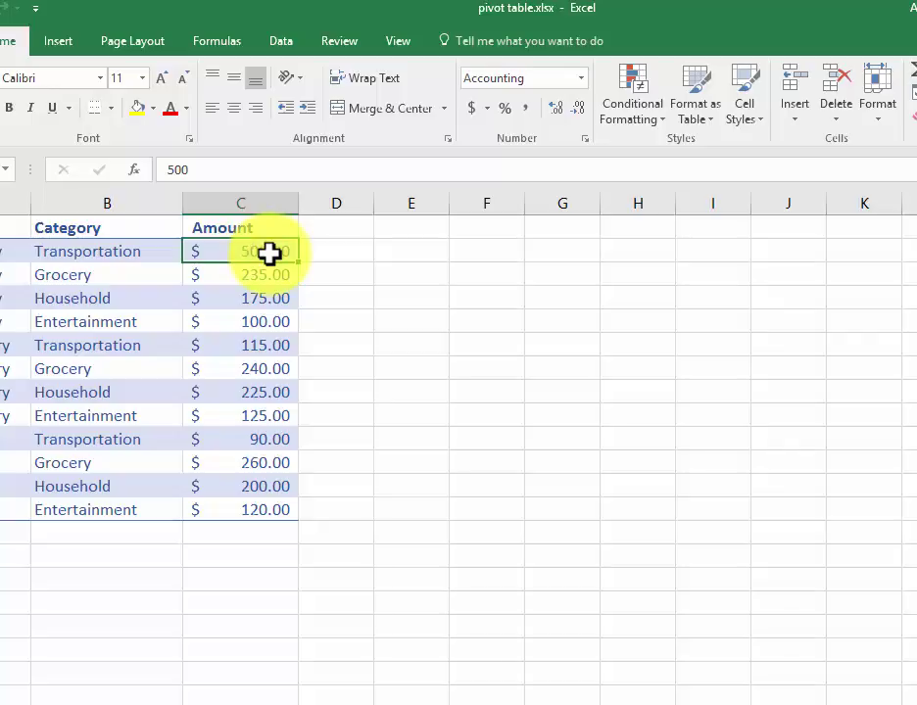
type("35")
key("Return")
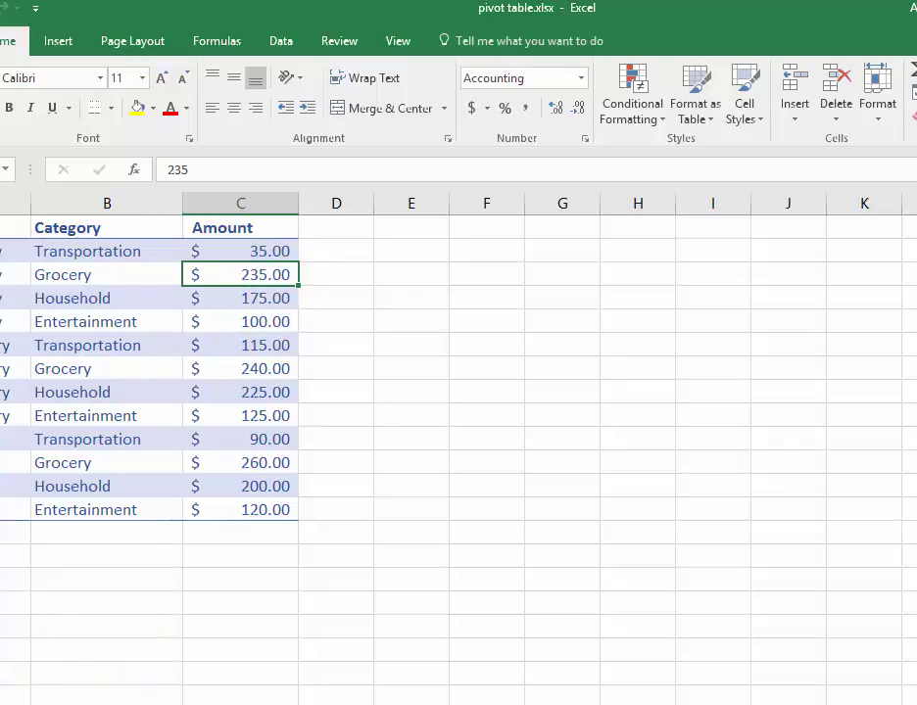
Refresh All on the Pivot Table sheet to recalculate the percentages.
key("ctrl+Page_Down")
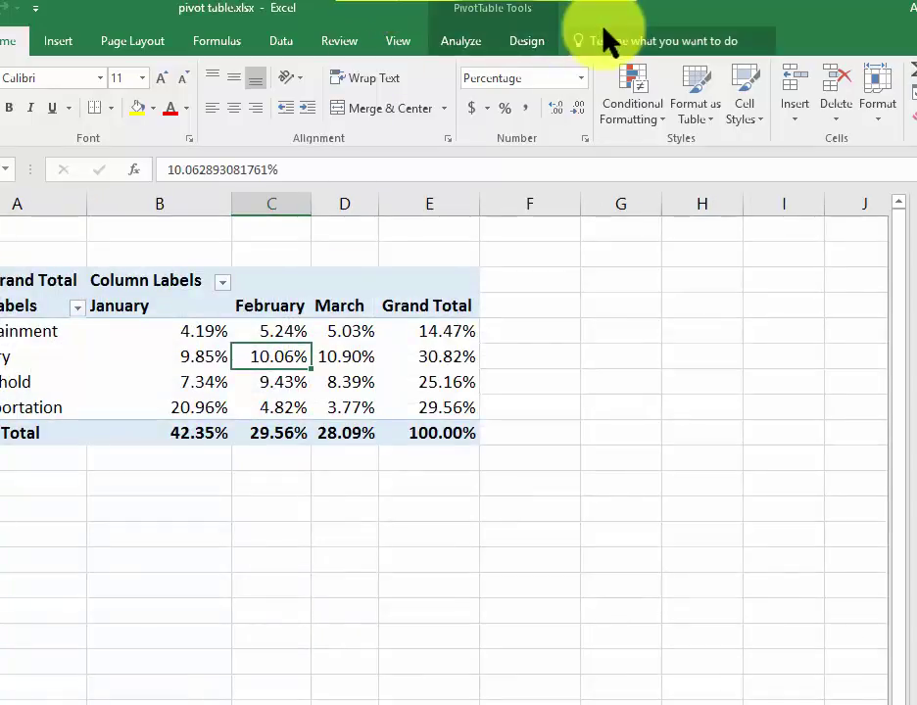
left_click(447, 42)
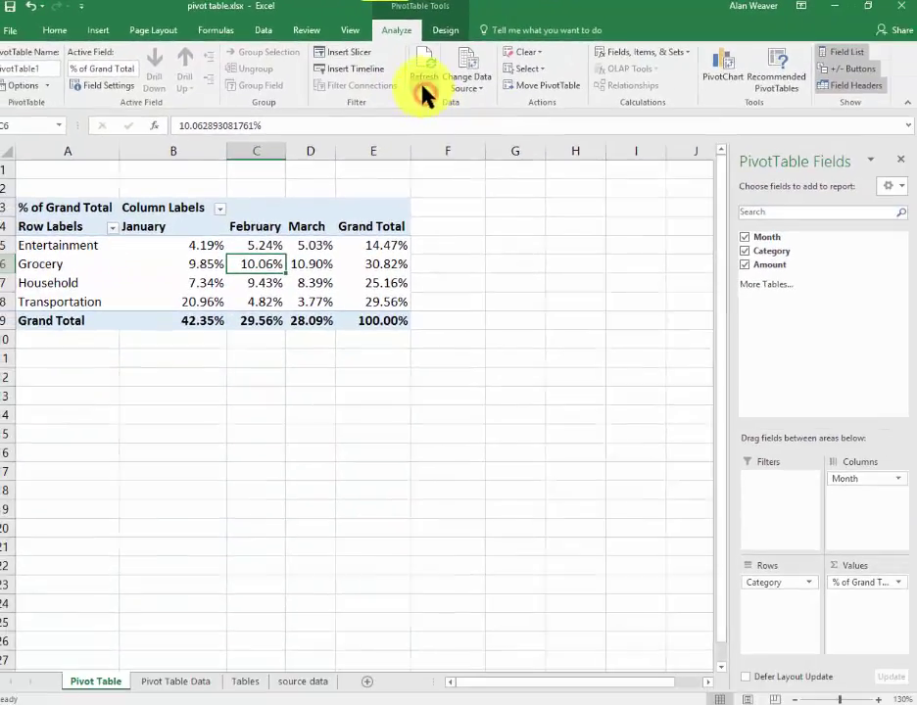
left_click(425, 95)
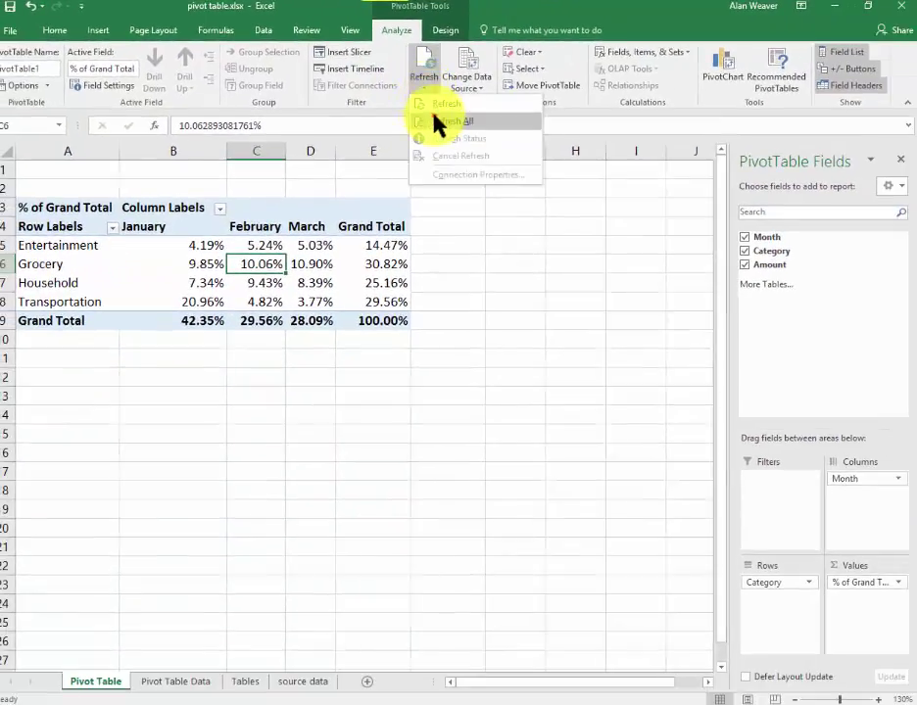
left_click(434, 120)
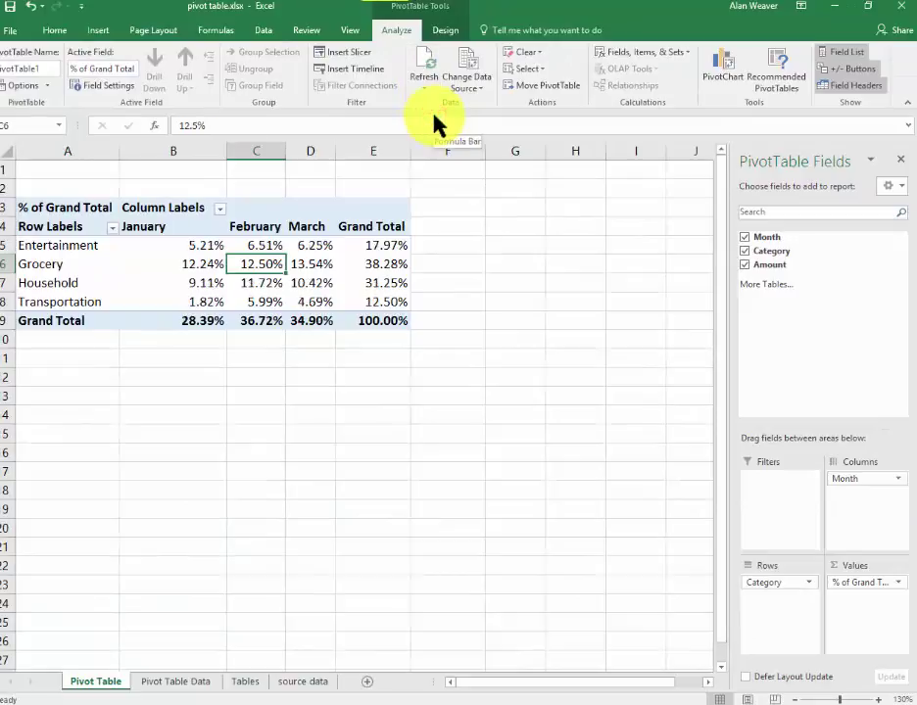